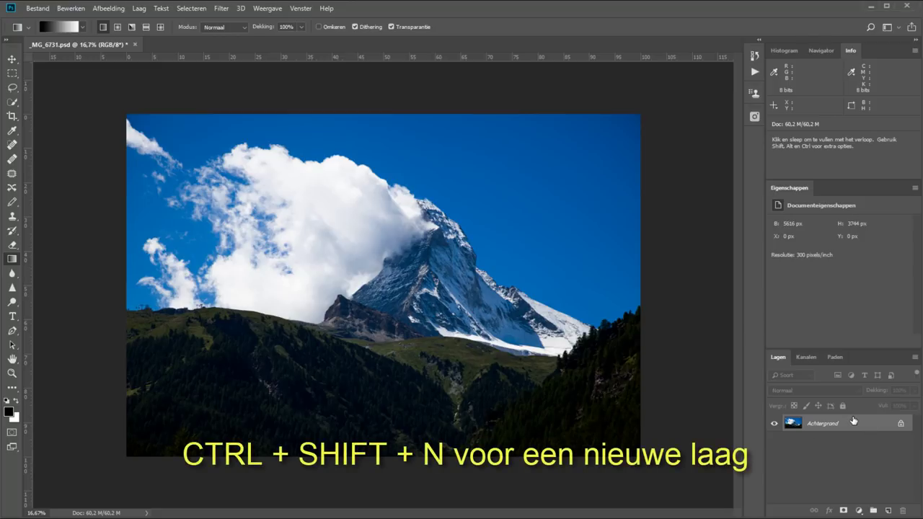
# Add a new layer Laag 1 and fill it with a black-to-white top-to-bottom gradient
pyautogui.hotkey('ctrl', 'shift', 'n')
pyautogui.press('Return')
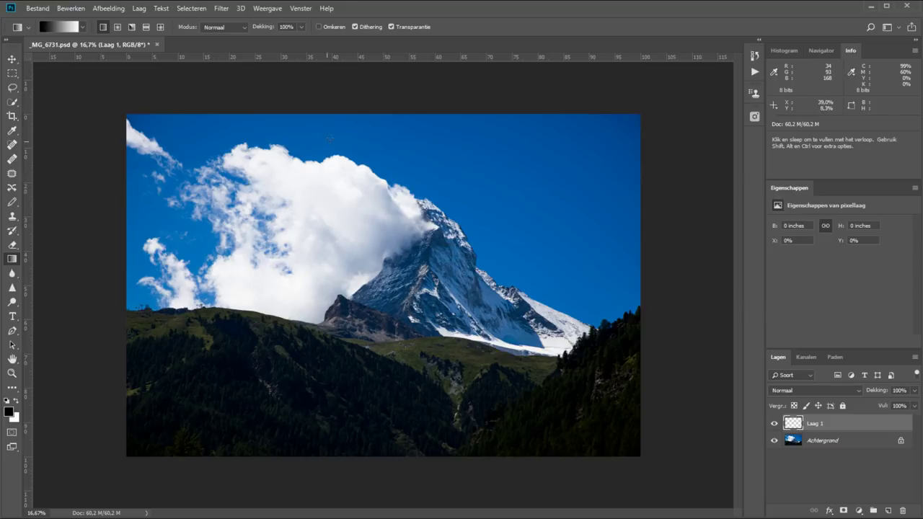
pyautogui.moveTo(337, 118); pyautogui.dragTo(364, 445)
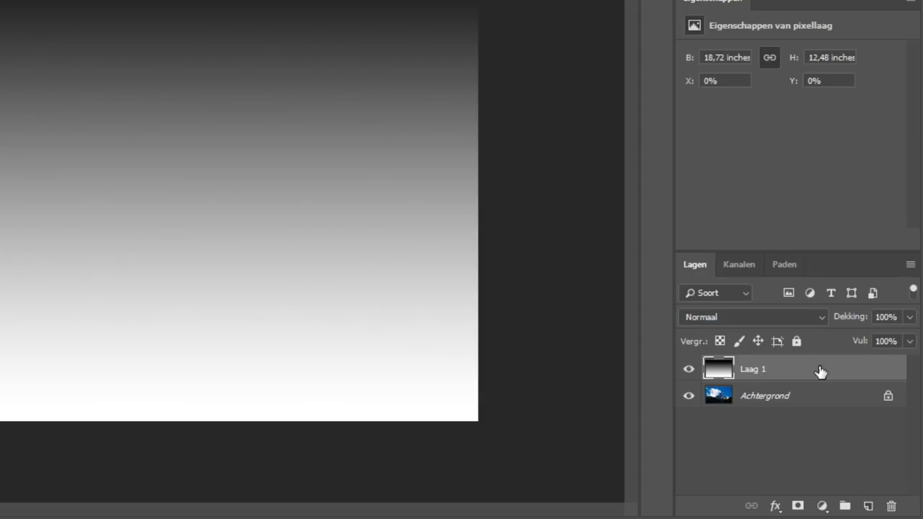
# Test Laag 1's This Layer Blend If sliders, then return them to 0 and 255
pyautogui.doubleClick(821, 371)
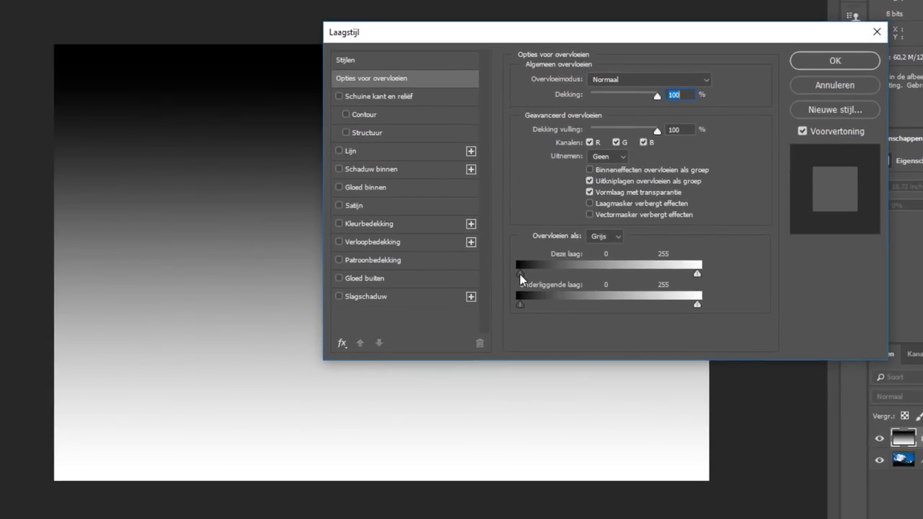
pyautogui.moveTo(520, 274); pyautogui.dragTo(619, 286)
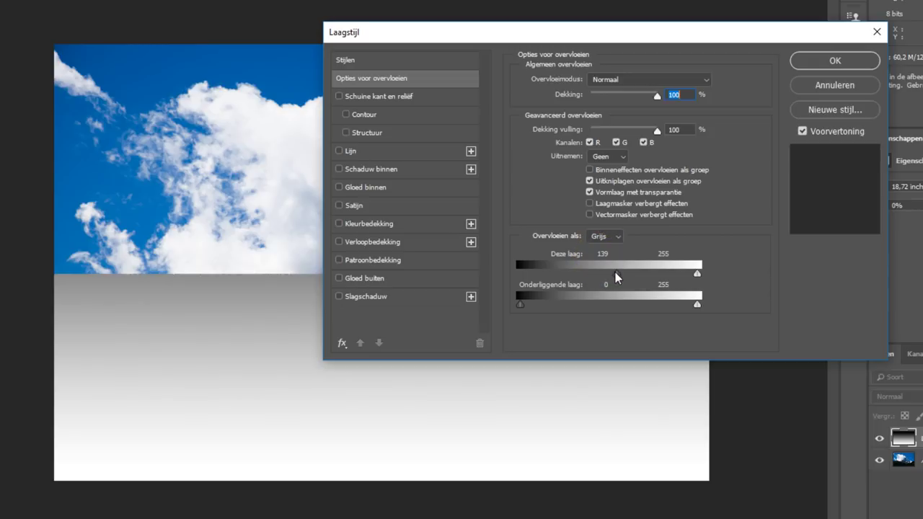
pyautogui.moveTo(615, 274); pyautogui.dragTo(574, 277)
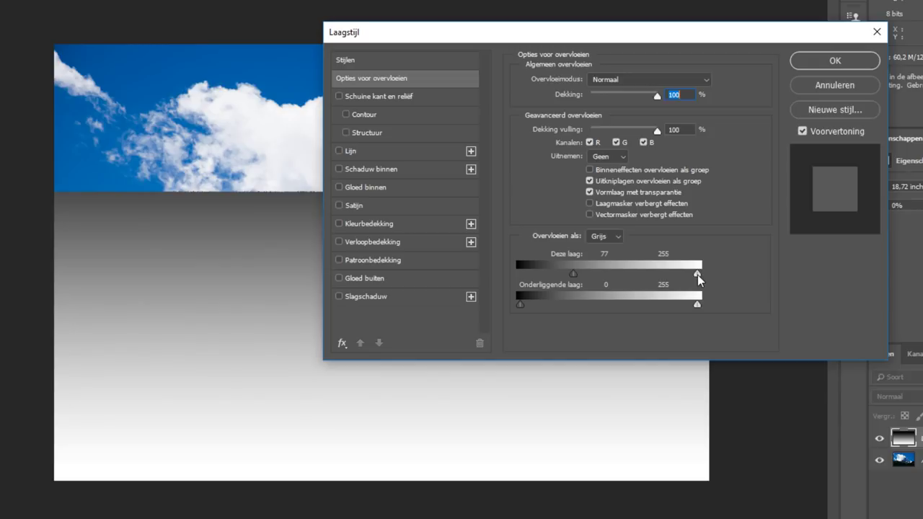
pyautogui.moveTo(697, 274); pyautogui.dragTo(647, 276)
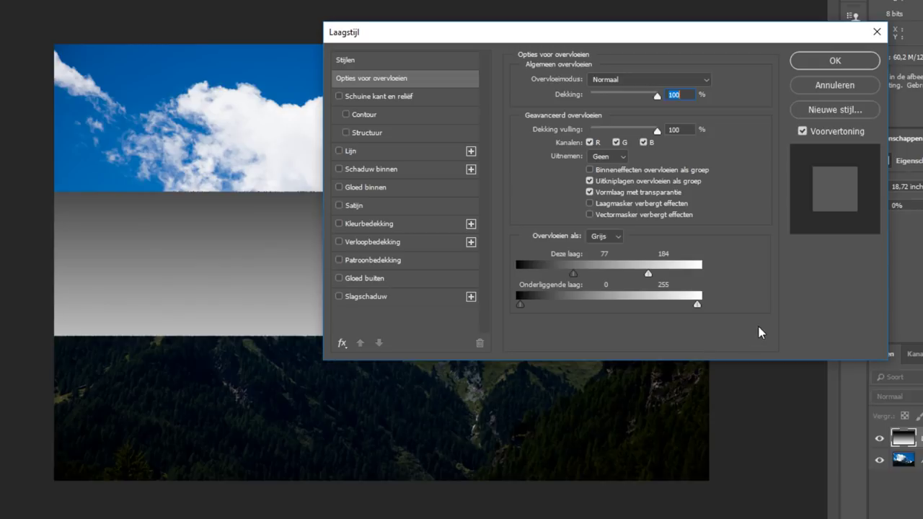
pyautogui.moveTo(574, 275); pyautogui.dragTo(520, 275)
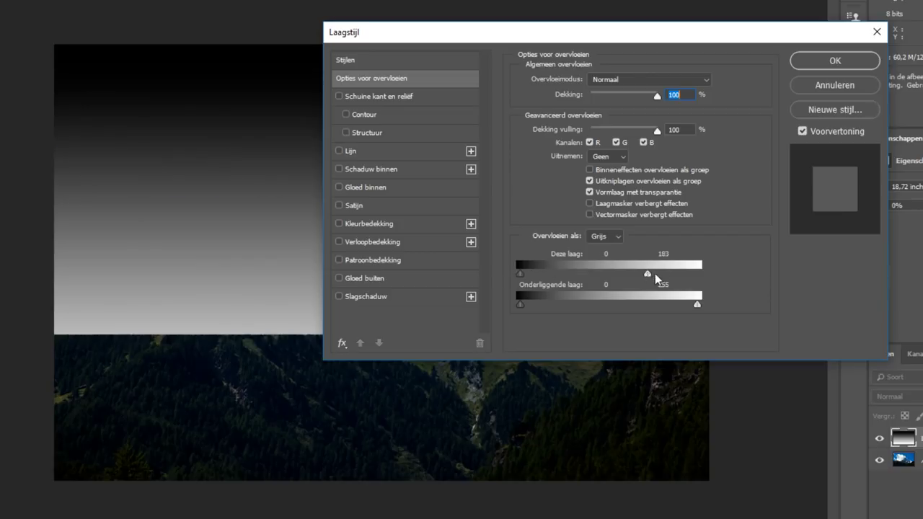
pyautogui.moveTo(648, 275); pyautogui.dragTo(781, 292)
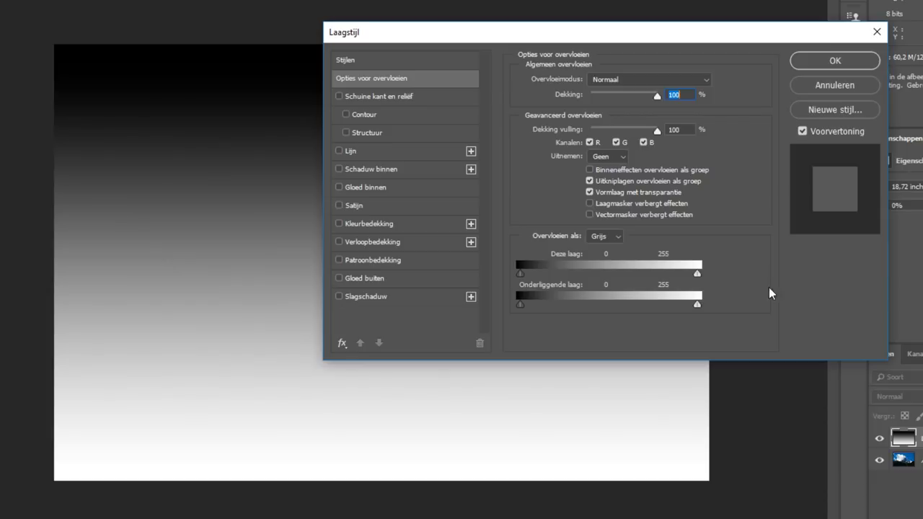
# Set Laag 1's Underlying Layer blend range to 72 and 238 so dark and bright areas show
pyautogui.moveTo(521, 303); pyautogui.dragTo(569, 306)
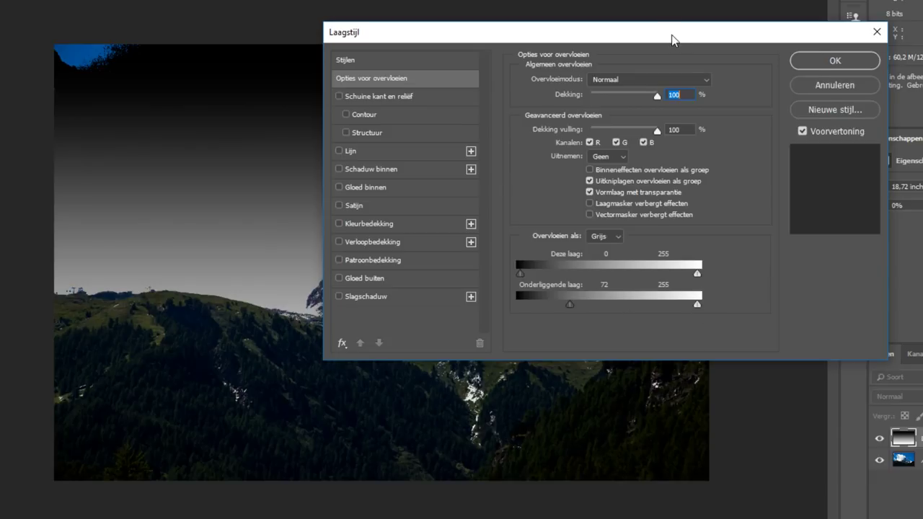
pyautogui.moveTo(670, 34); pyautogui.dragTo(782, 0)
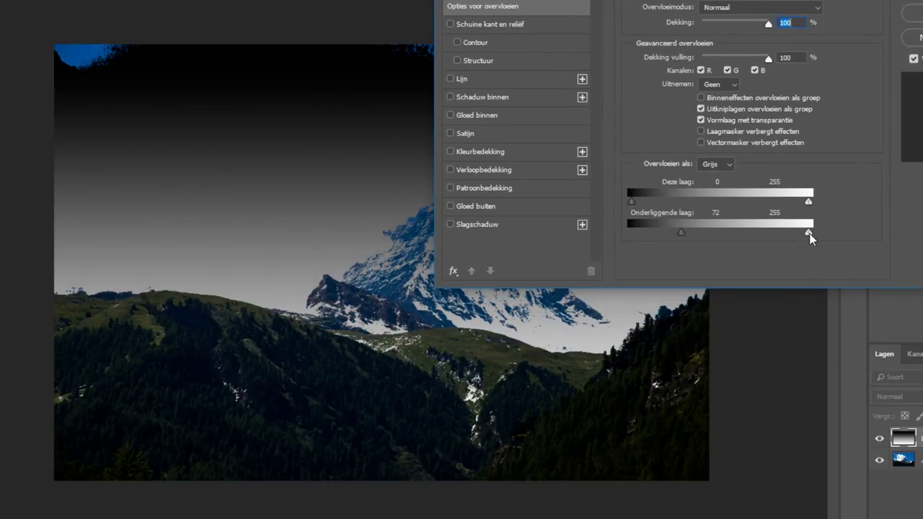
pyautogui.moveTo(809, 234); pyautogui.dragTo(720, 241)
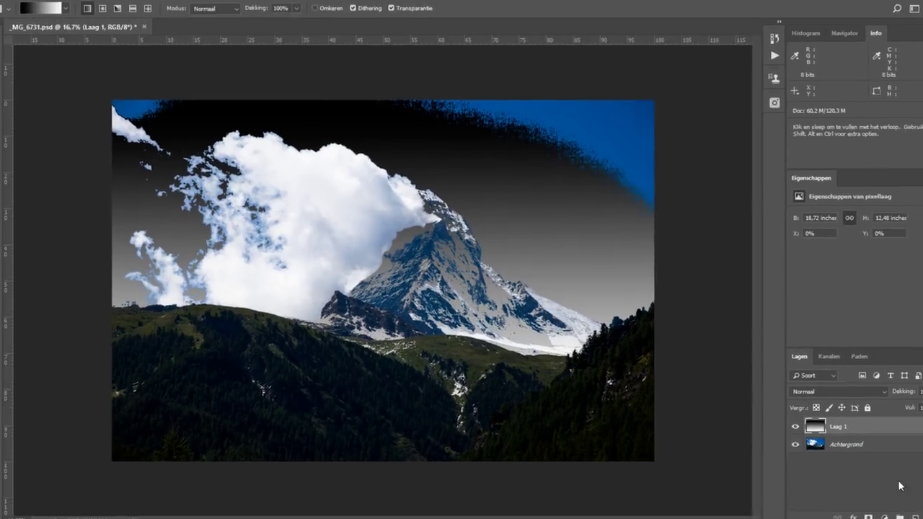
# Add a new layer Laag 2 filled with 50% grey and hide Laag 1
pyautogui.press('shift')
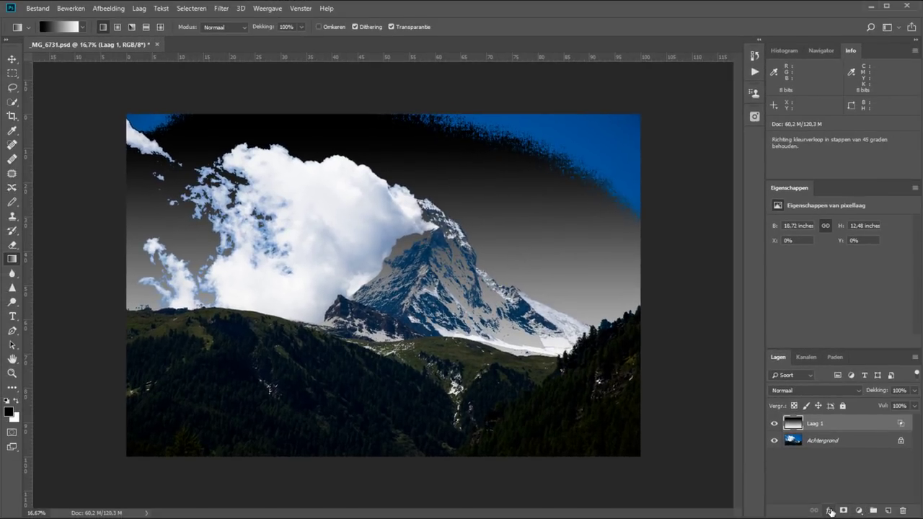
pyautogui.hotkey('ctrl', 'shift', 'n')
pyautogui.press('Return')
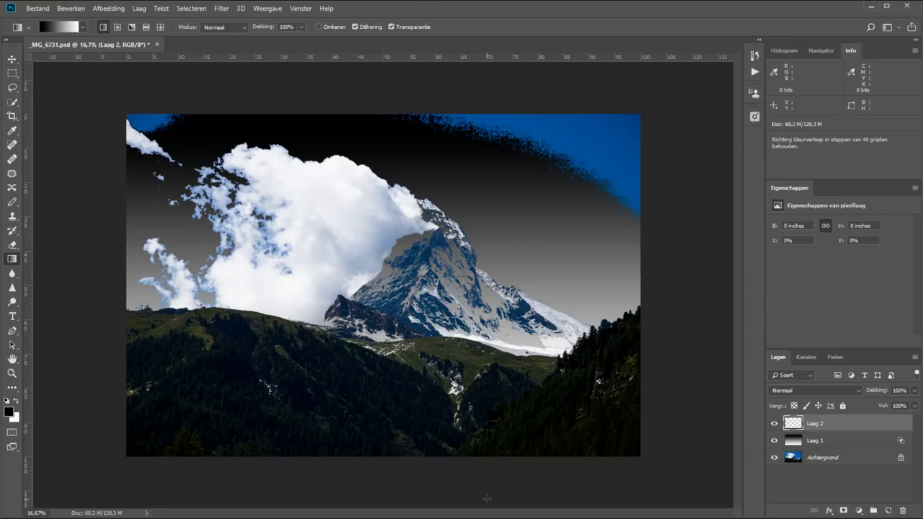
pyautogui.hotkey('shift', 'F5')
pyautogui.click(465, 134)
pyautogui.click(443, 229)
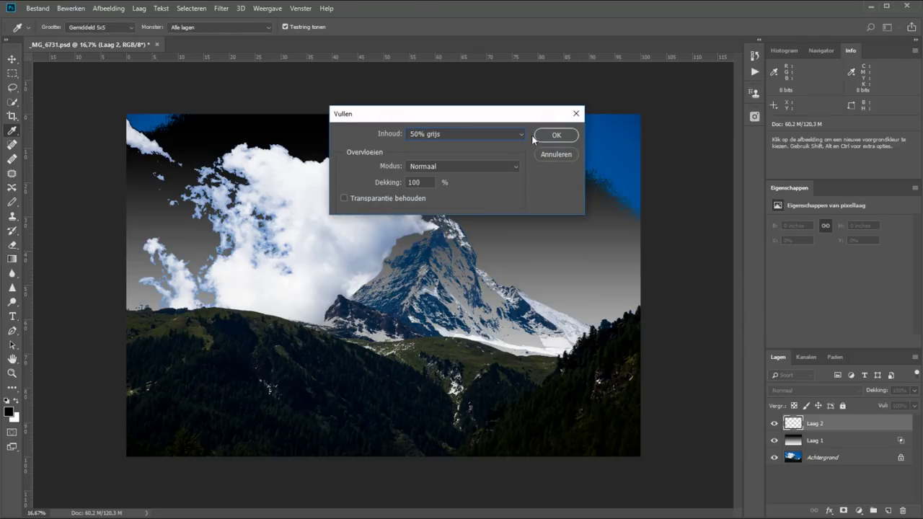
pyautogui.press('Return')
pyautogui.click(775, 440)
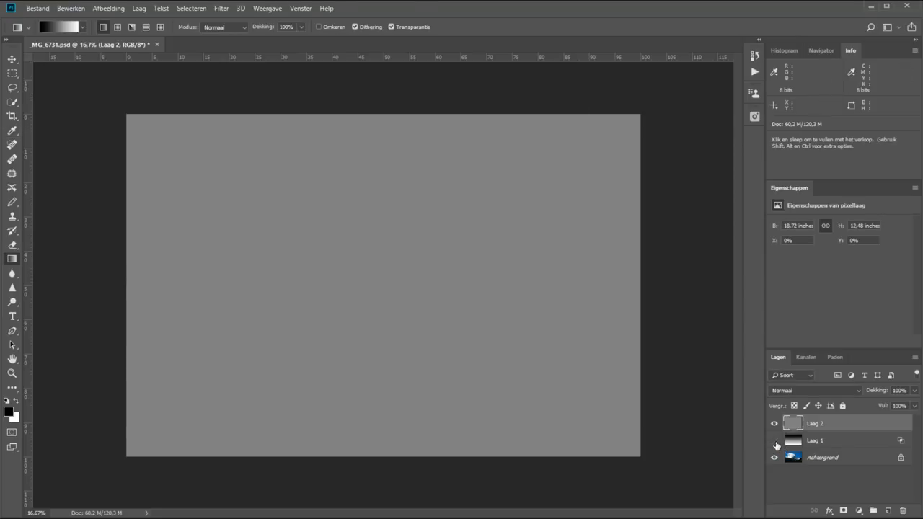
# Split Laag 2's This Layer black blend slider at 113/138 and apply the layer style
pyautogui.doubleClick(890, 426)
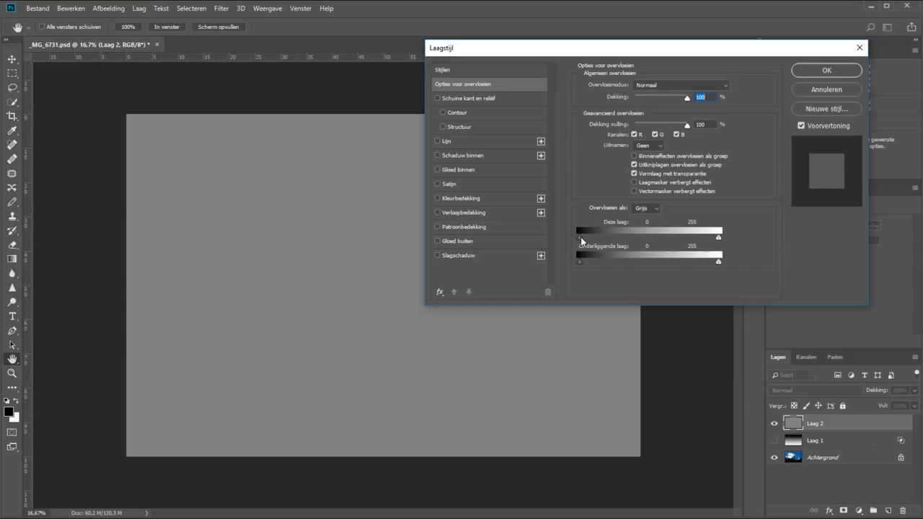
pyautogui.moveTo(580, 238); pyautogui.dragTo(625, 242)
pyautogui.moveTo(646, 237); pyautogui.dragTo(648, 240)
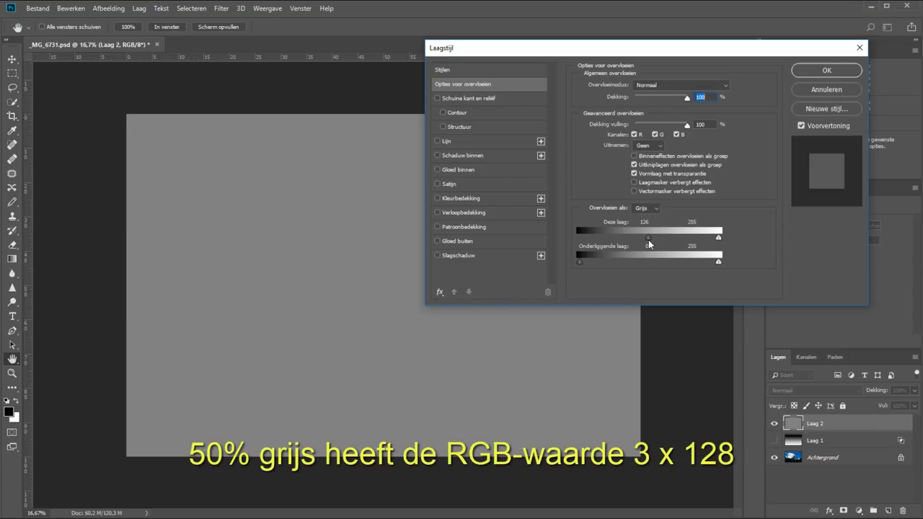
pyautogui.moveTo(649, 239); pyautogui.dragTo(636, 238)
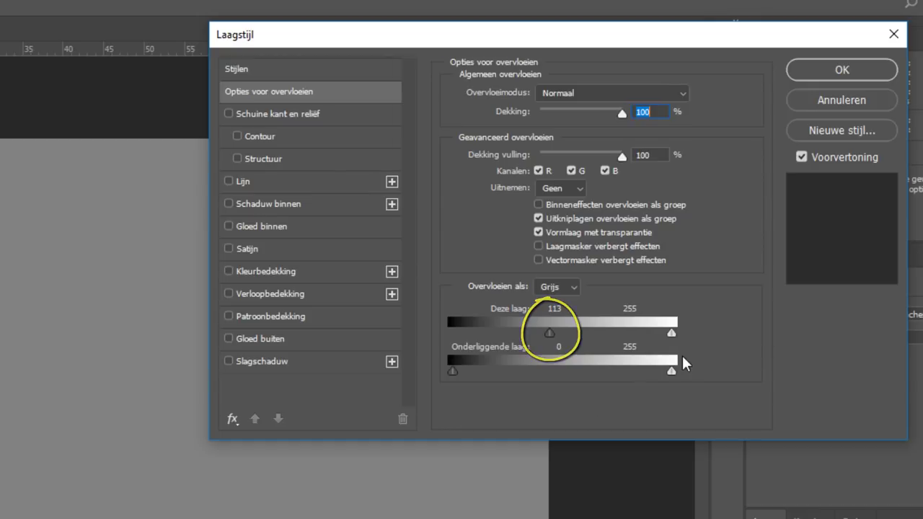
pyautogui.press('alt')
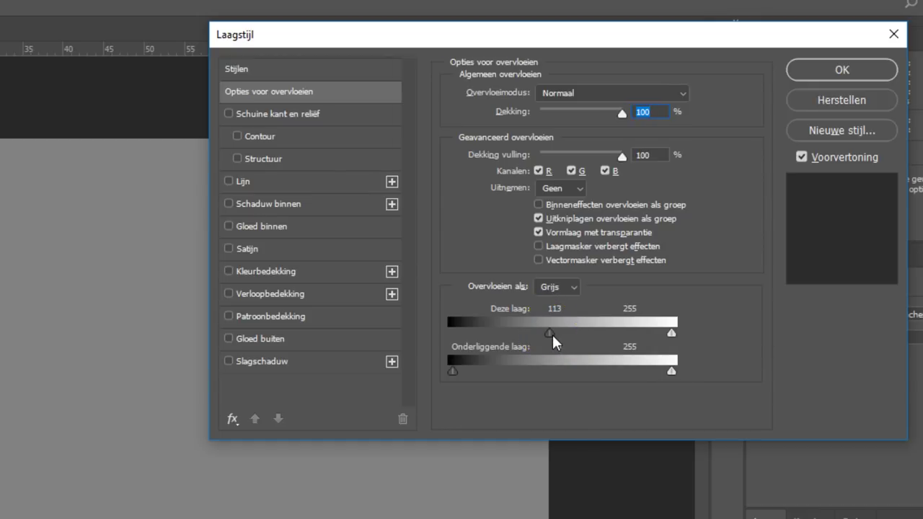
pyautogui.moveTo(552, 335); pyautogui.dragTo(571, 335)
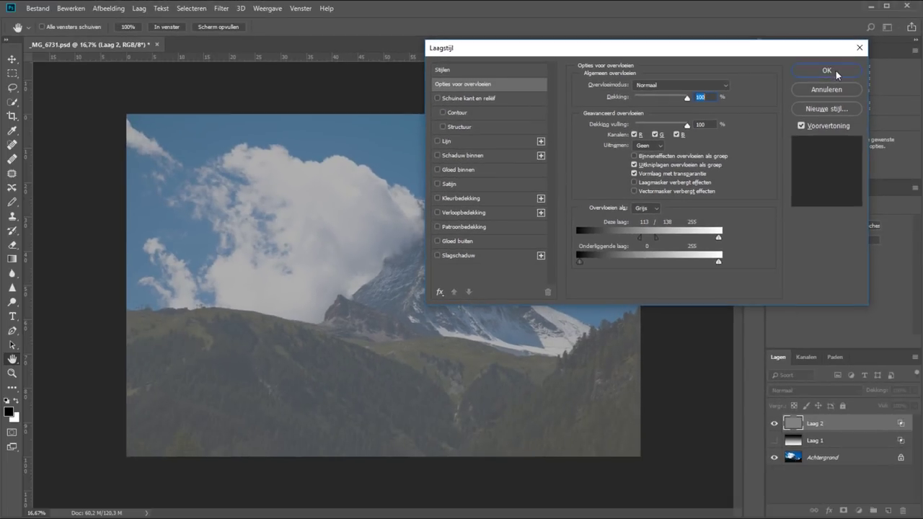
pyautogui.click(827, 71)
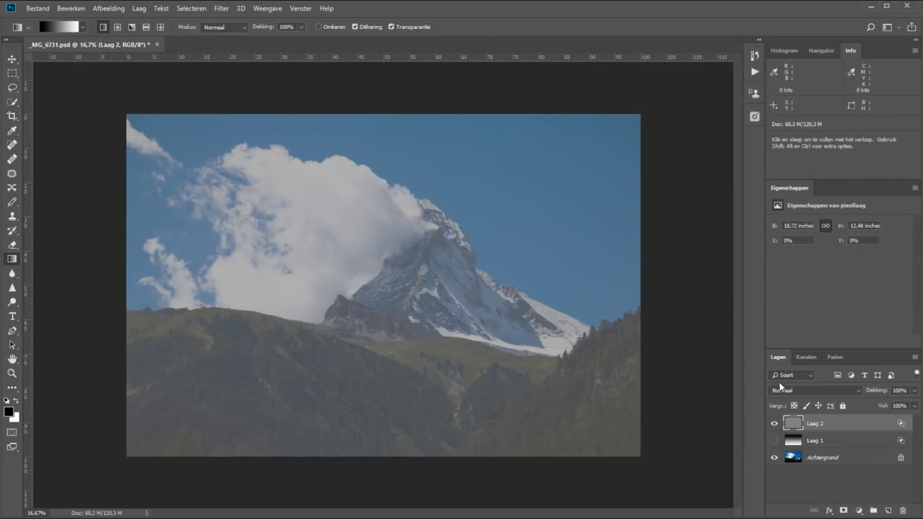
# Hide Laag 2 and add a Curven 1 adjustment layer with its midpoint pulled down to 161/78
pyautogui.click(774, 423)
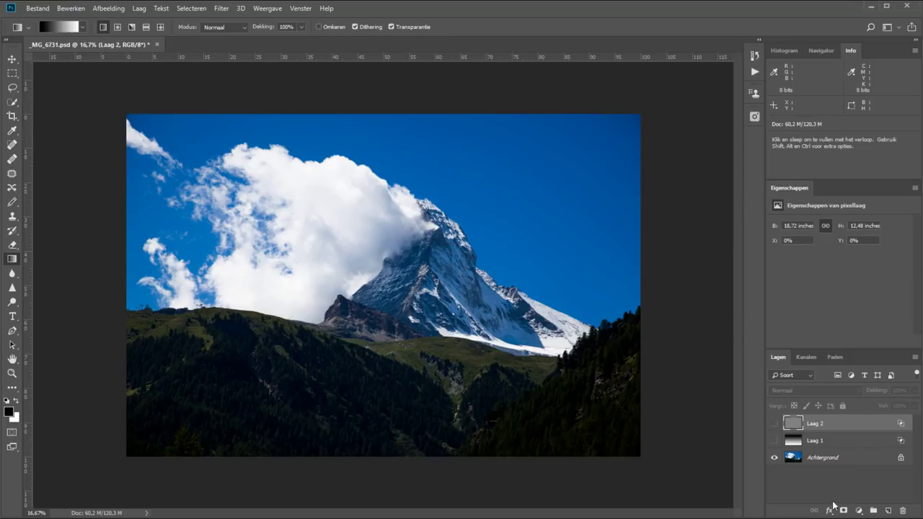
pyautogui.click(859, 512)
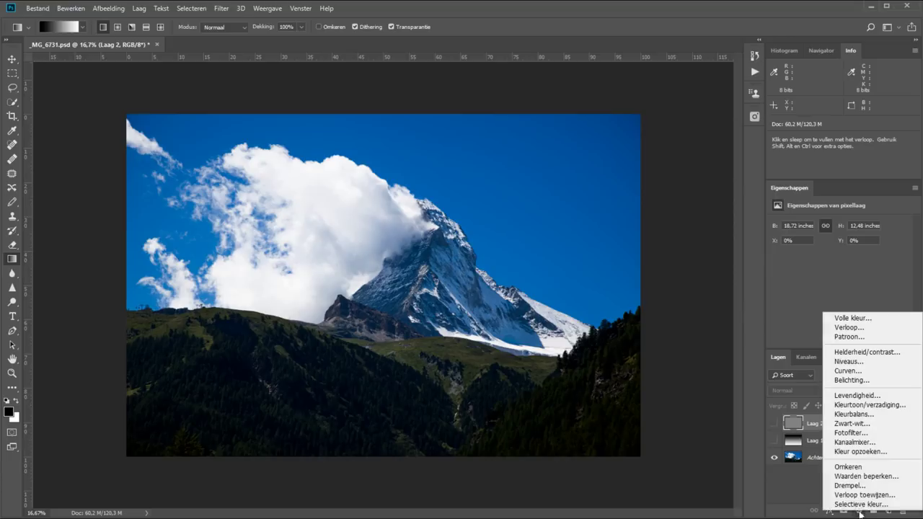
pyautogui.click(851, 374)
pyautogui.click(783, 51)
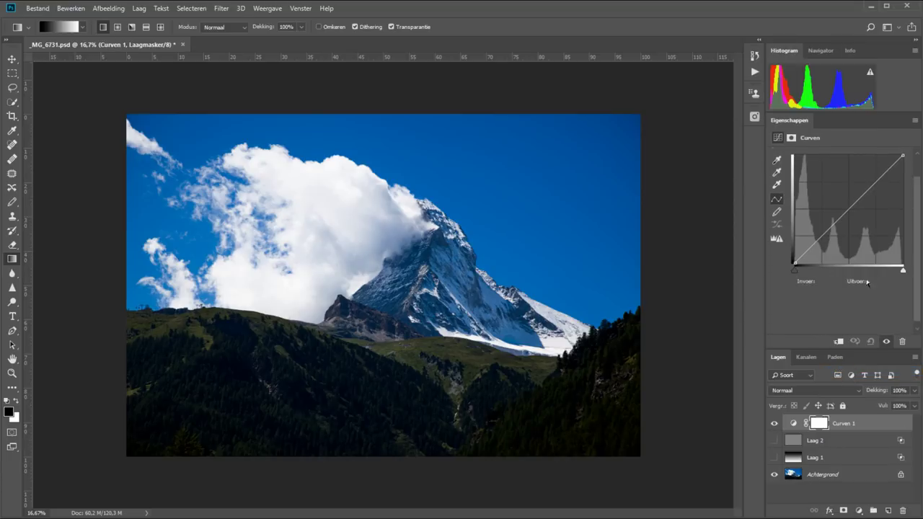
pyautogui.moveTo(852, 239); pyautogui.dragTo(863, 256)
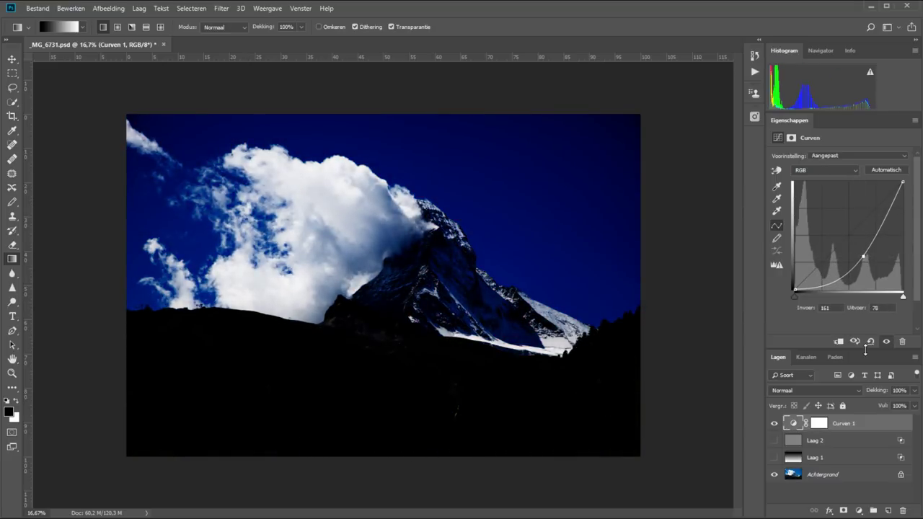
# Limit Curven 1 to brighter underlying tones with its black slider split at 143/201
pyautogui.doubleClick(889, 424)
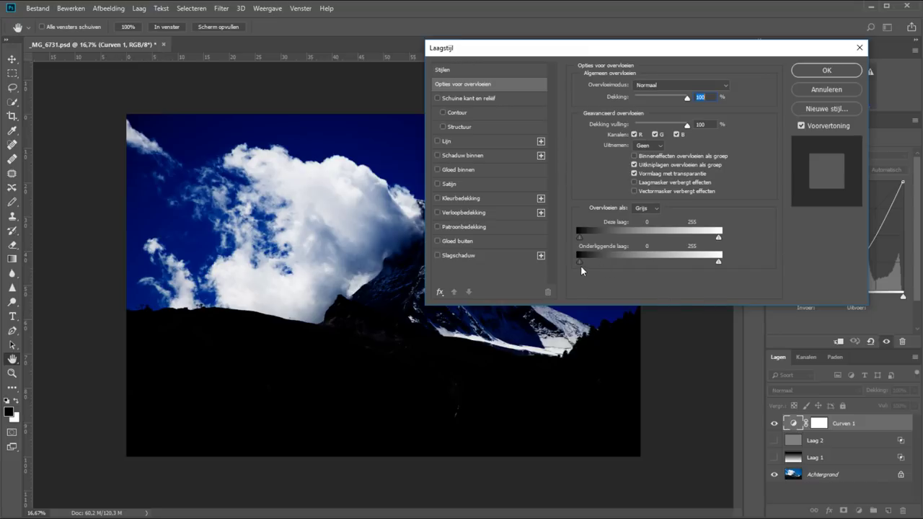
pyautogui.moveTo(579, 263)
pyautogui.mouseDown()
pyautogui.moveTo(694, 261)
pyautogui.moveTo(647, 258)
pyautogui.mouseUp()
pyautogui.press('alt')
pyautogui.click(826, 70)
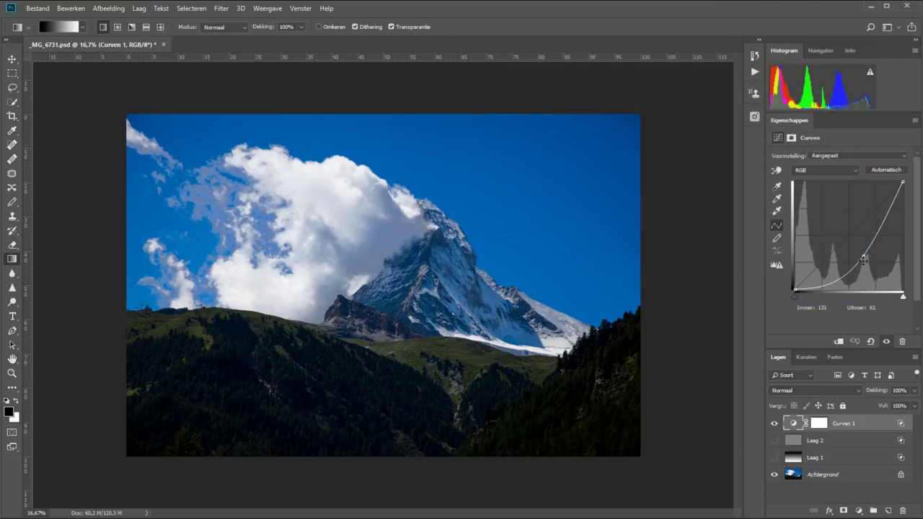
# Ease Curven 1's curve point to 149/88, compare with it hidden, and add another Curves layer
pyautogui.moveTo(864, 257); pyautogui.dragTo(858, 253)
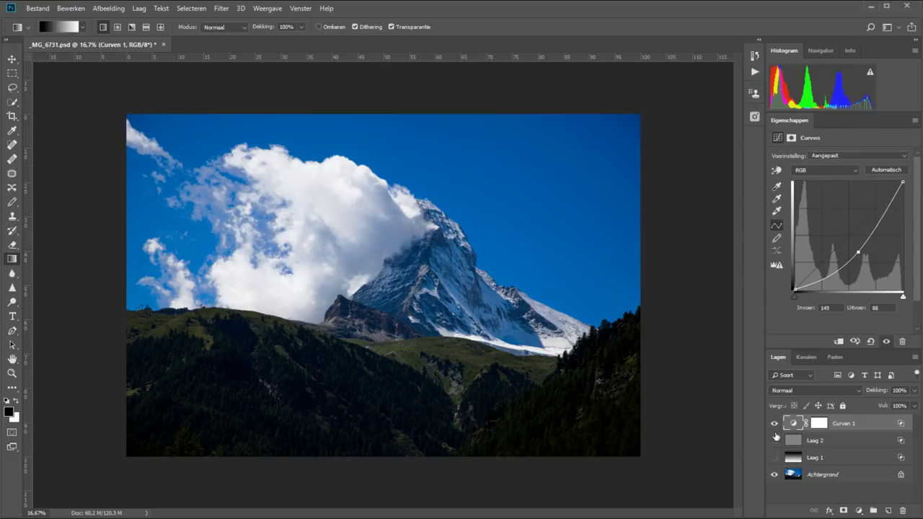
pyautogui.click(775, 424)
pyautogui.click(775, 424)
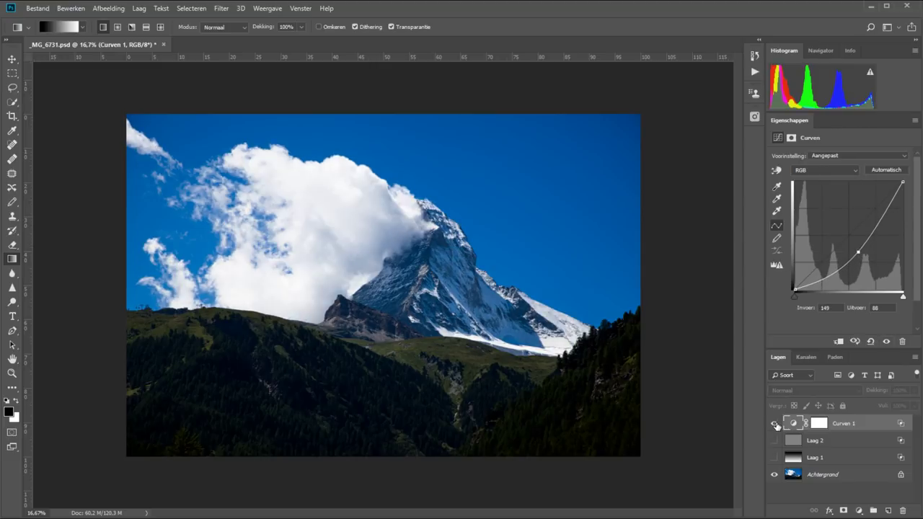
pyautogui.click(775, 424)
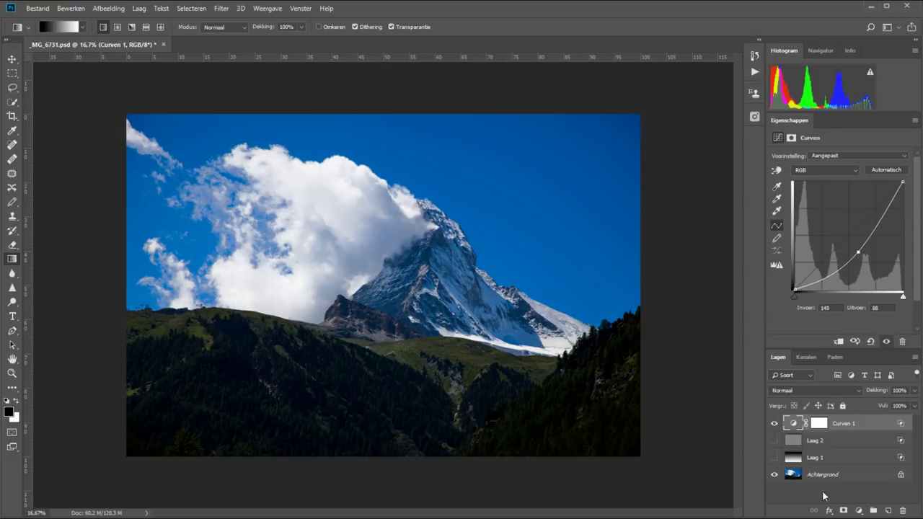
pyautogui.click(858, 511)
pyautogui.click(848, 372)
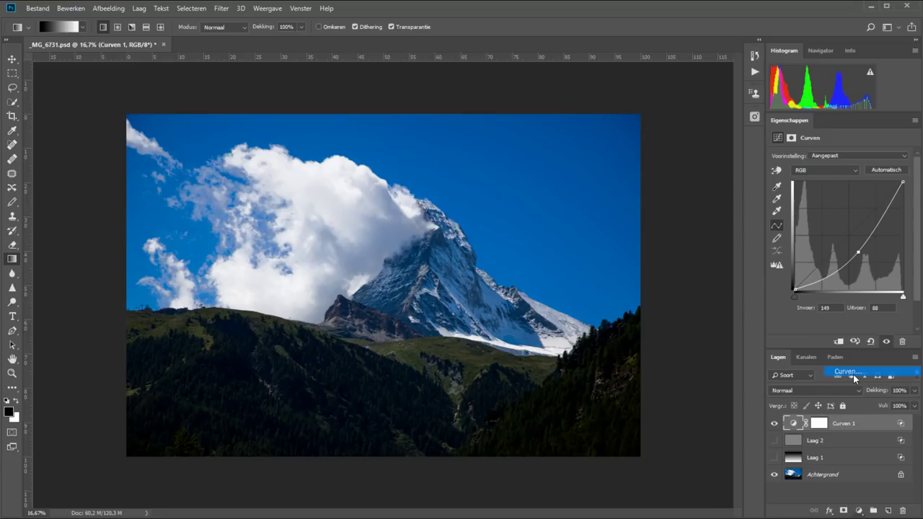
# Lift Curven 2's curve and limit it to dark underlying tones, white slider split at 26/40
pyautogui.moveTo(841, 247); pyautogui.dragTo(840, 231)
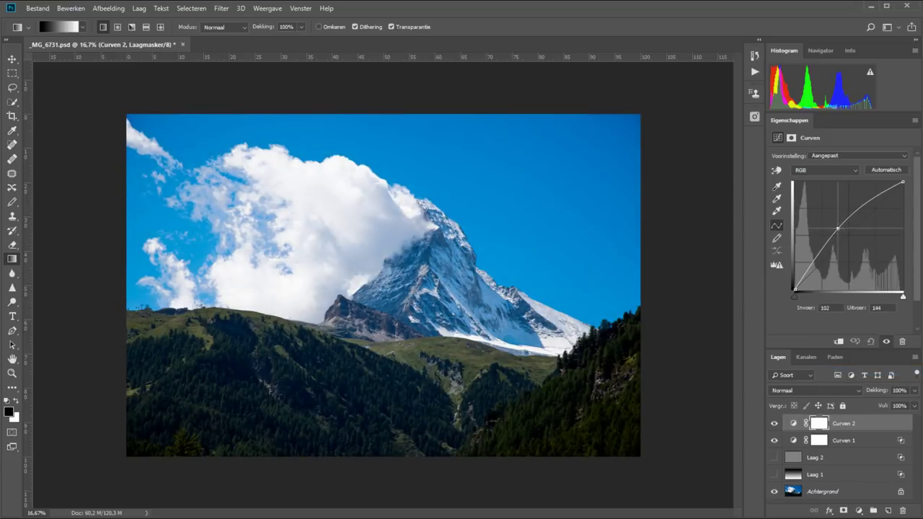
pyautogui.doubleClick(891, 425)
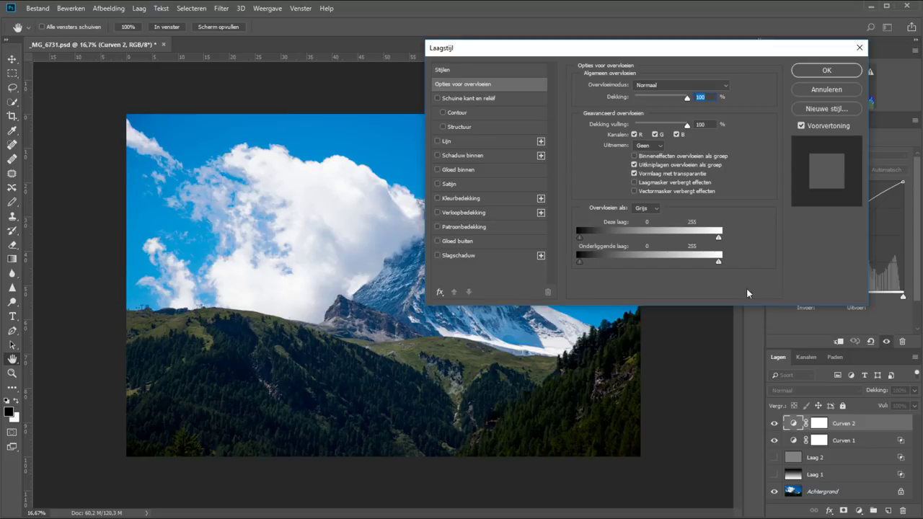
pyautogui.moveTo(718, 261)
pyautogui.mouseDown()
pyautogui.moveTo(591, 262)
pyautogui.moveTo(601, 262)
pyautogui.mouseUp()
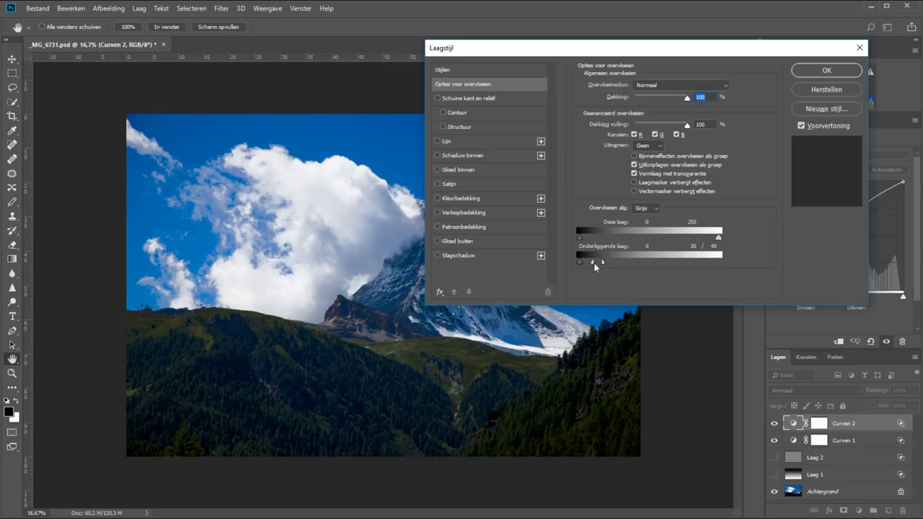
pyautogui.click(829, 70)
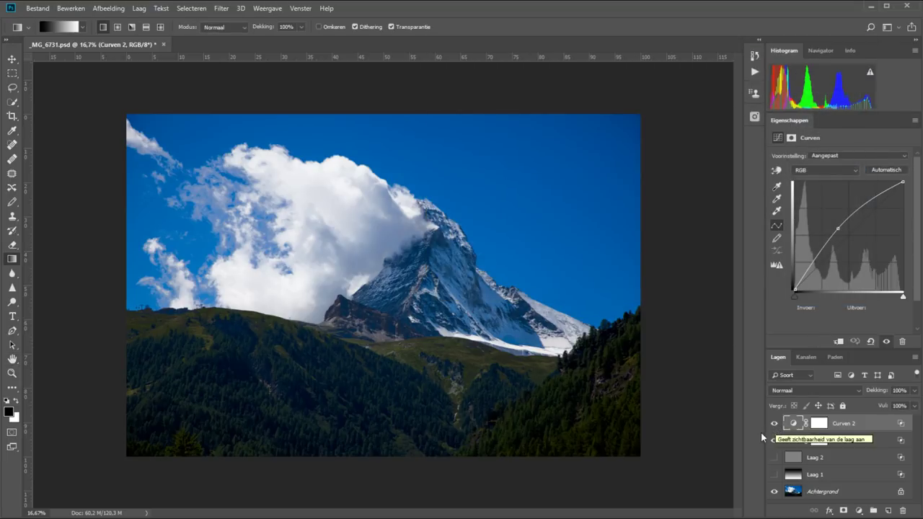
# Toggle Curven 2 and Curven 1 visibility off and on to compare their effect
pyautogui.click(775, 424)
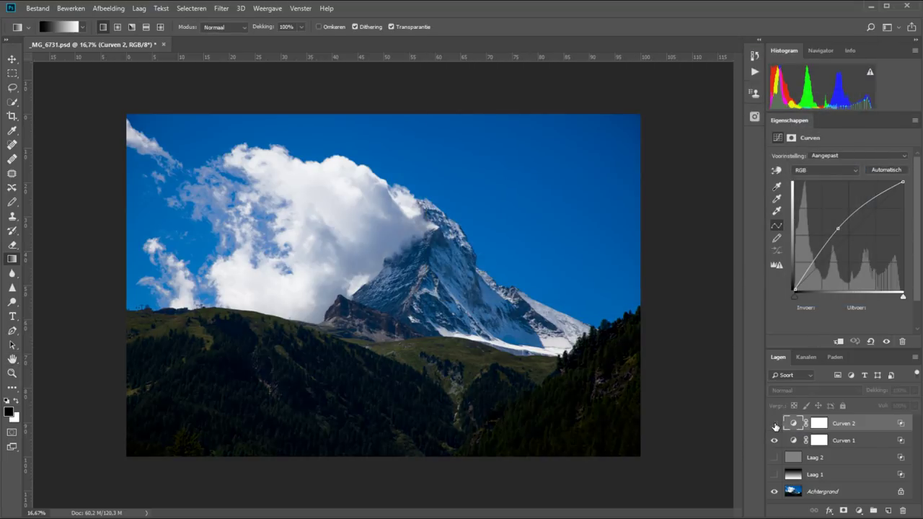
pyautogui.click(775, 424)
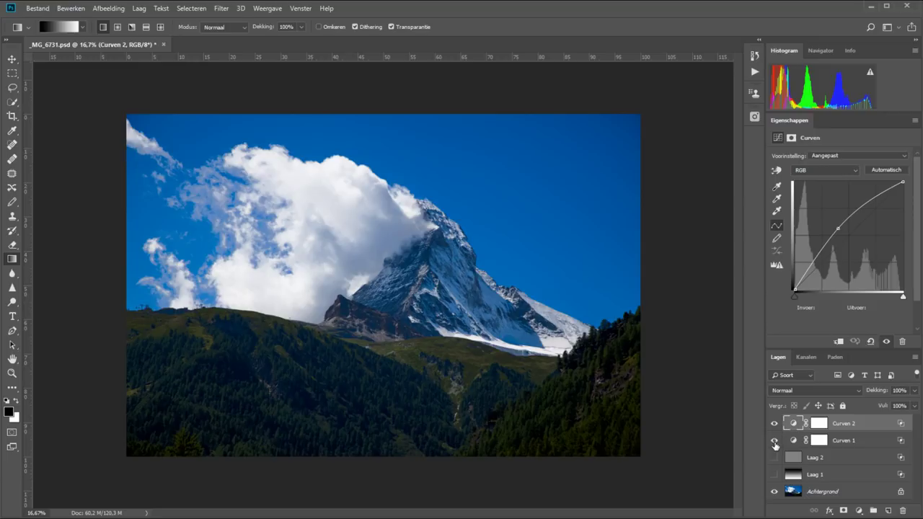
pyautogui.click(774, 441)
pyautogui.click(775, 441)
# Reopen Curven 1's blending options to review its underlying range of 131/201–255
pyautogui.click(882, 441)
pyautogui.doubleClick(880, 441)
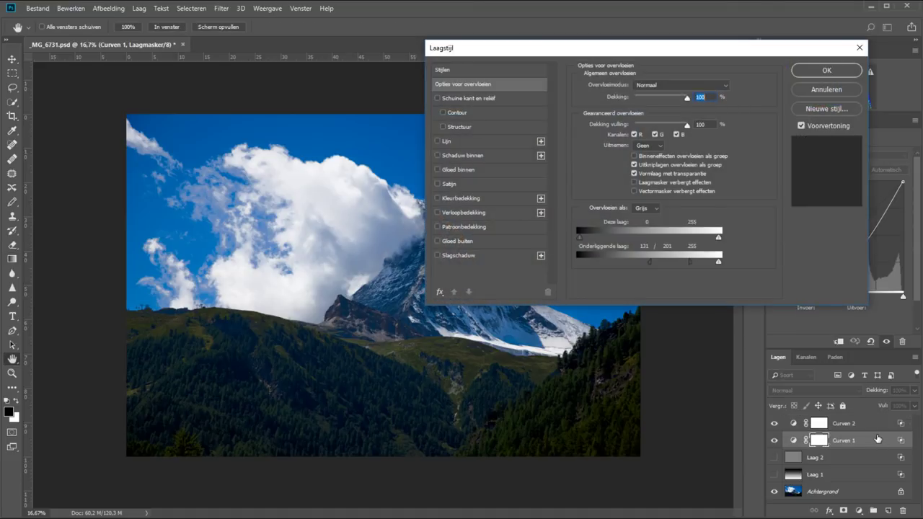